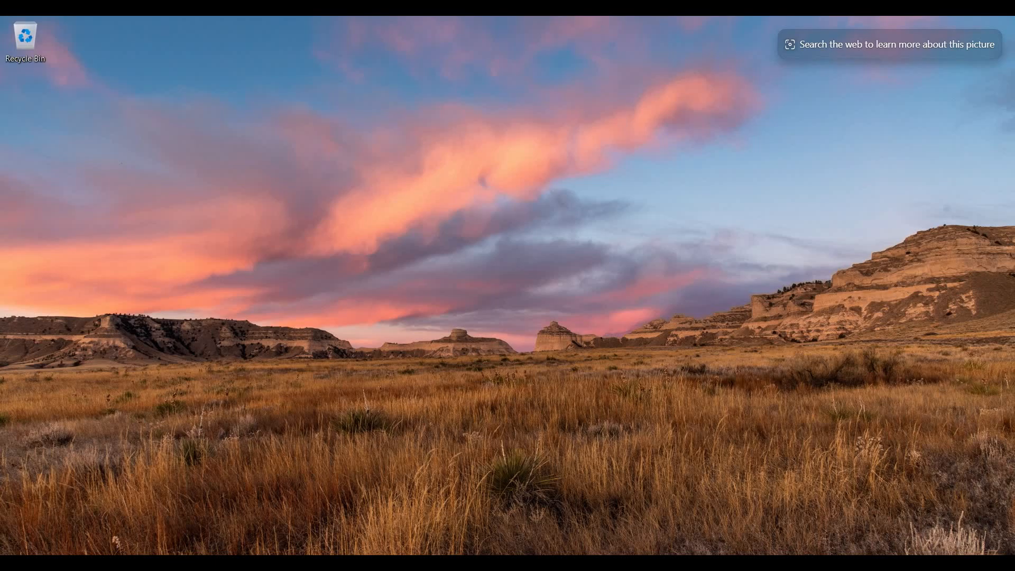
Open Chrome, close the Bing tab, search Google for "phpstorm" and open the JetBrains PhpStorm product page
key(super+i)
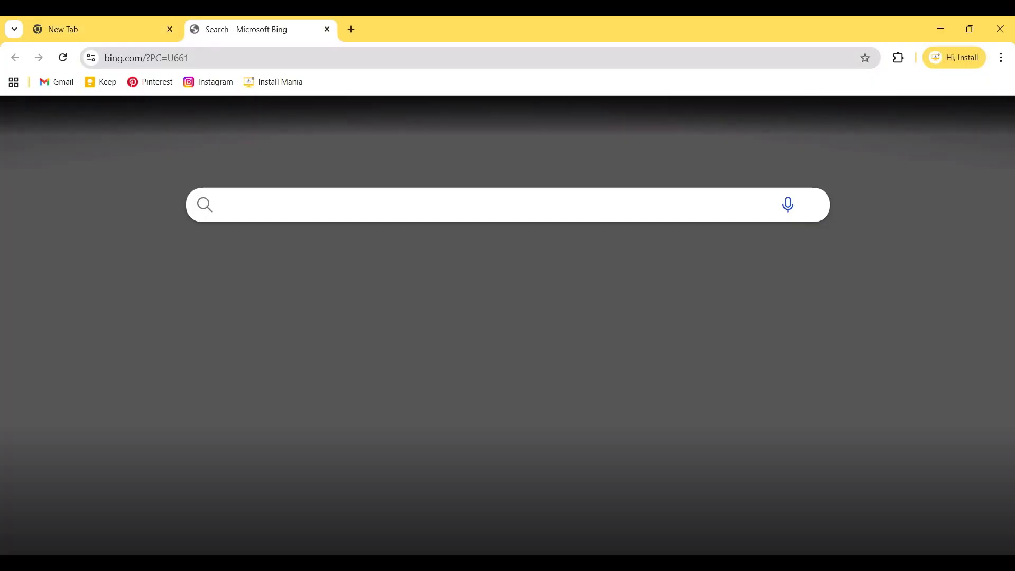
key(ctrl+w)
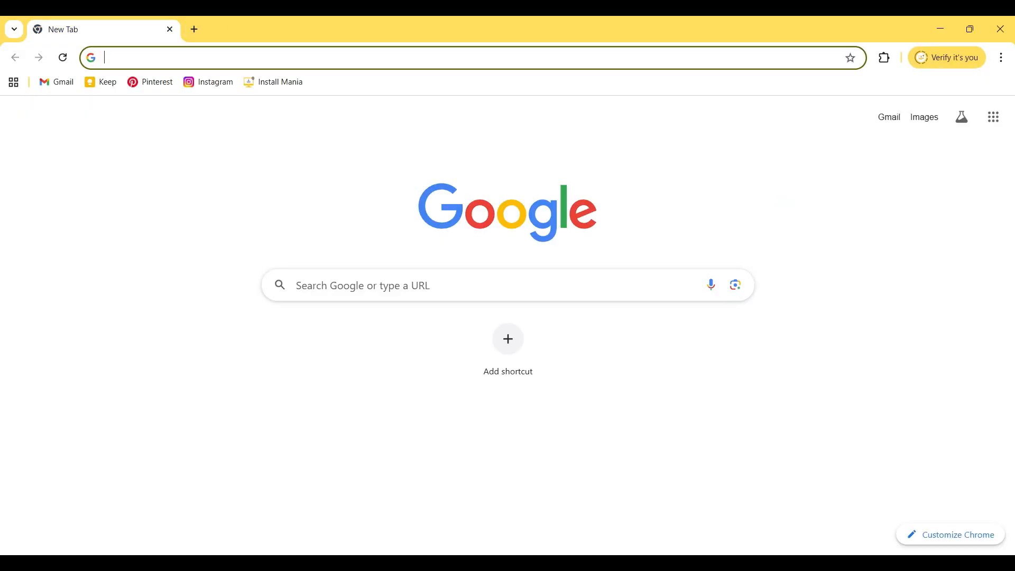
text(php)
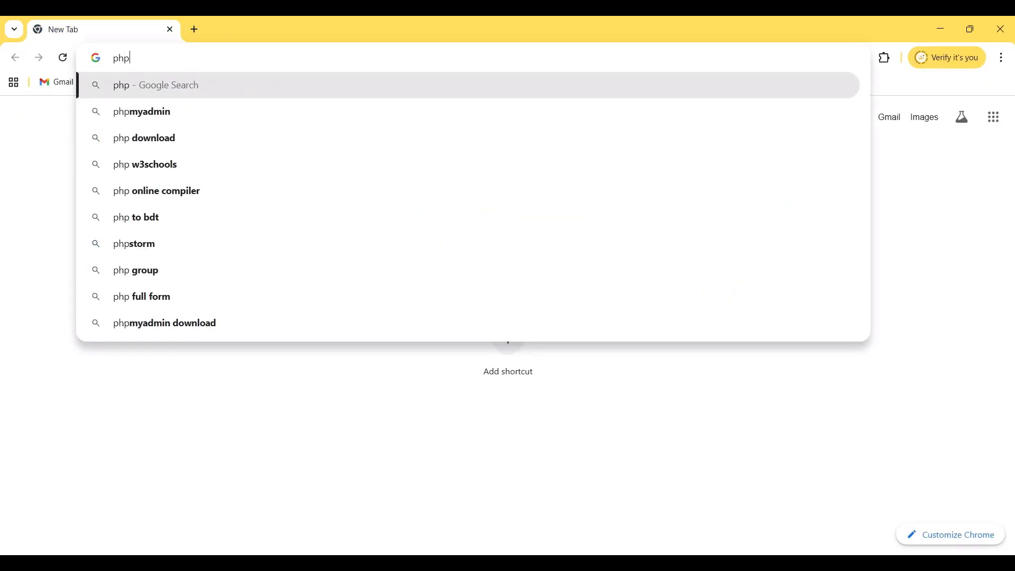
text(storm)
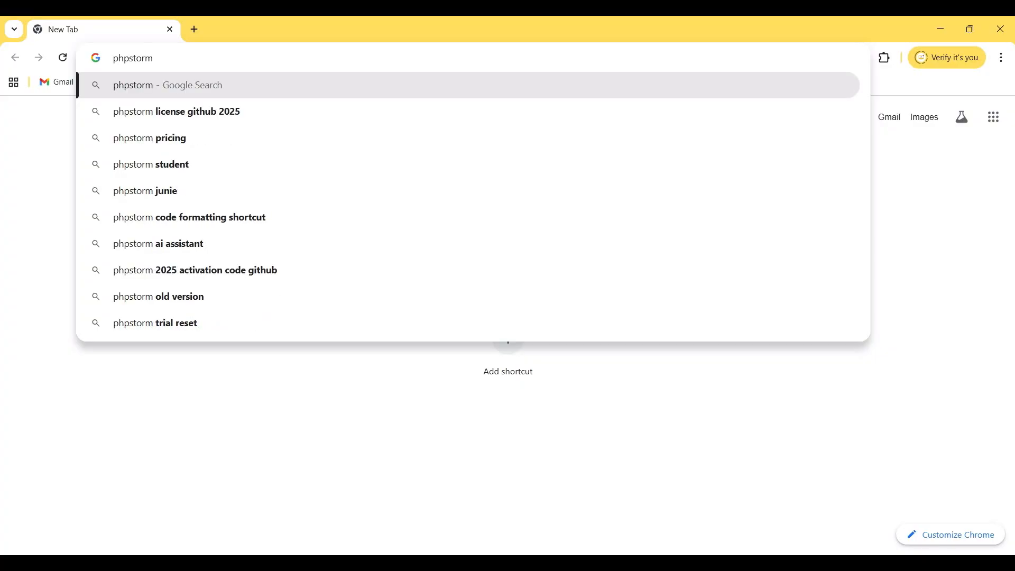
key(Return)
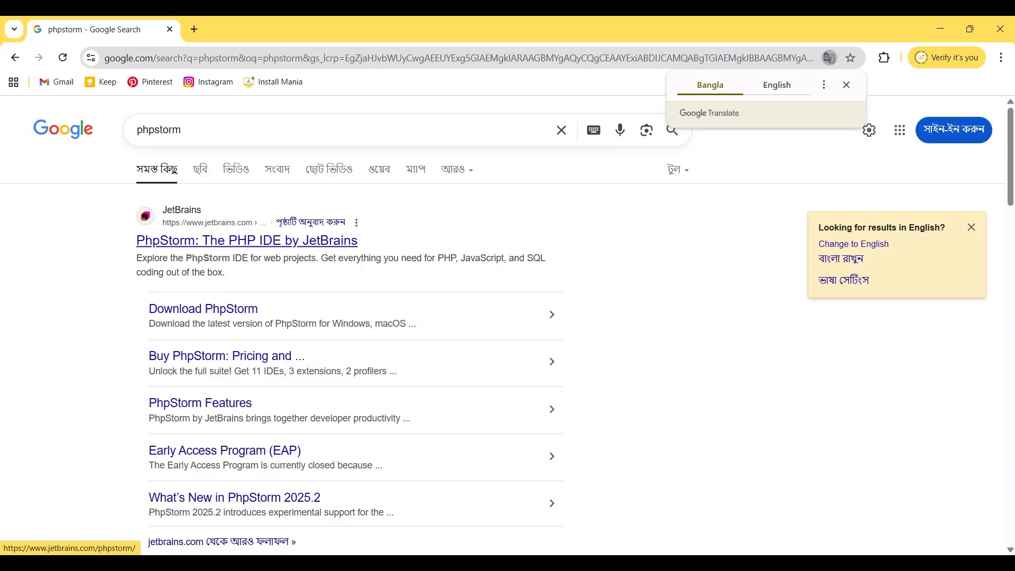
click(247, 241)
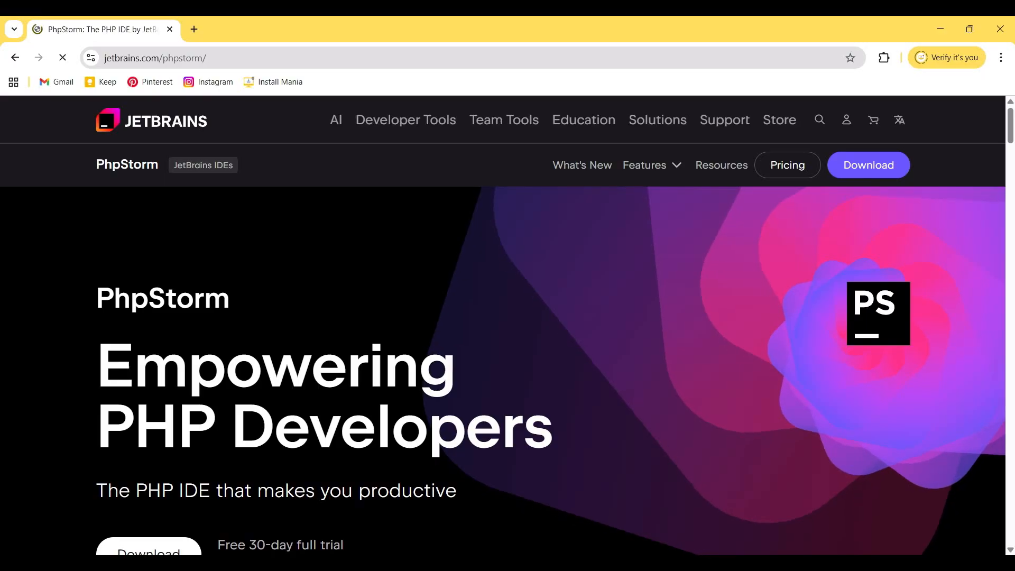
Download the Windows .exe installer from the PhpStorm download page, accepting all cookies on the site
scroll(502, 325, down, 1)
scroll(148, 384, down, 2)
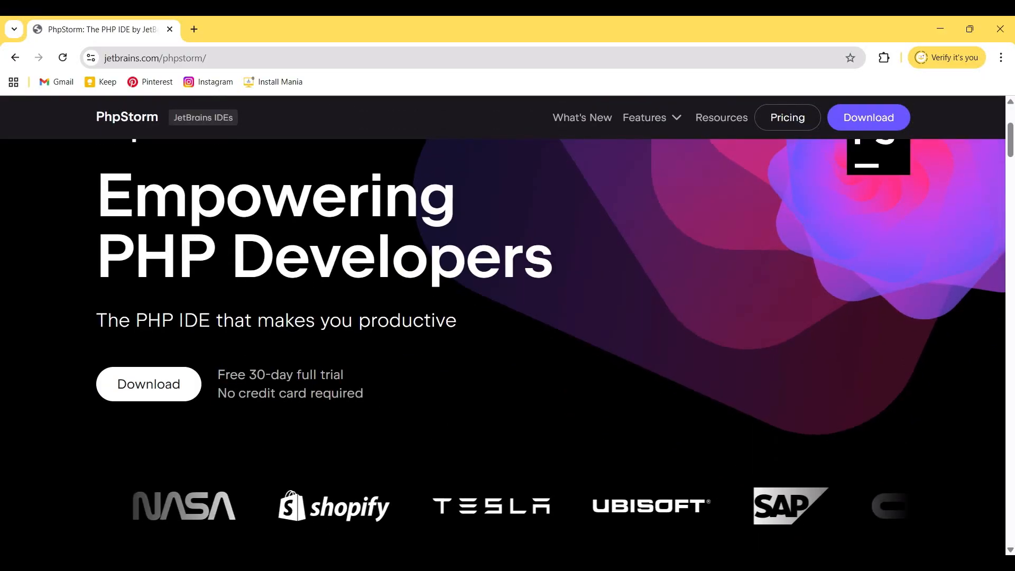
click(148, 383)
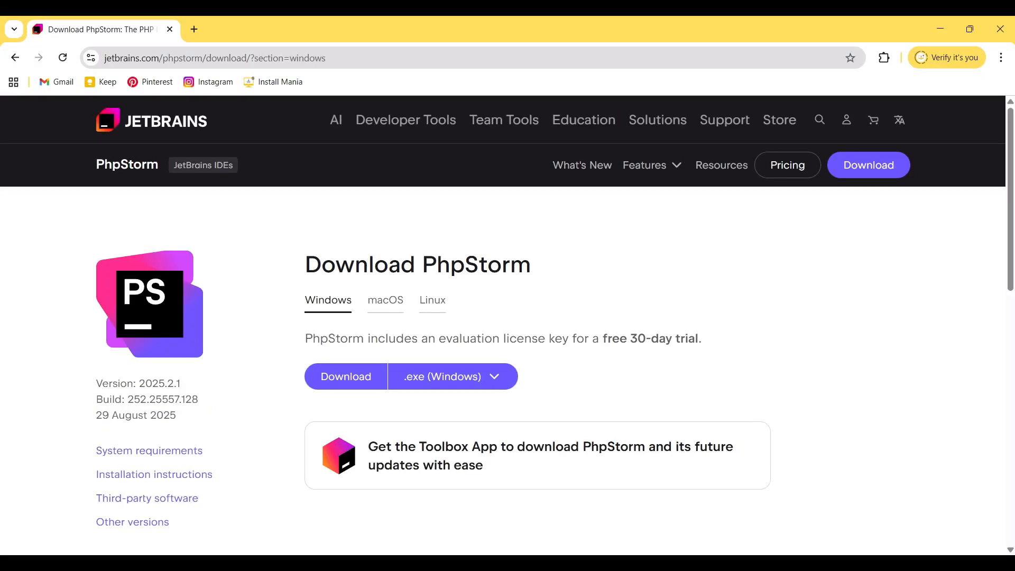
scroll(502, 325, down, 2)
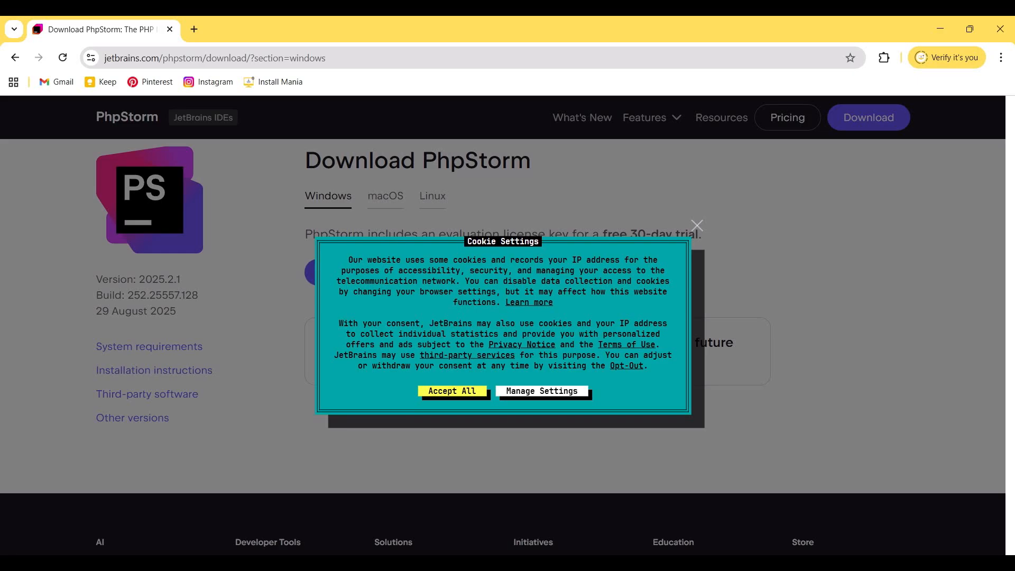
click(452, 391)
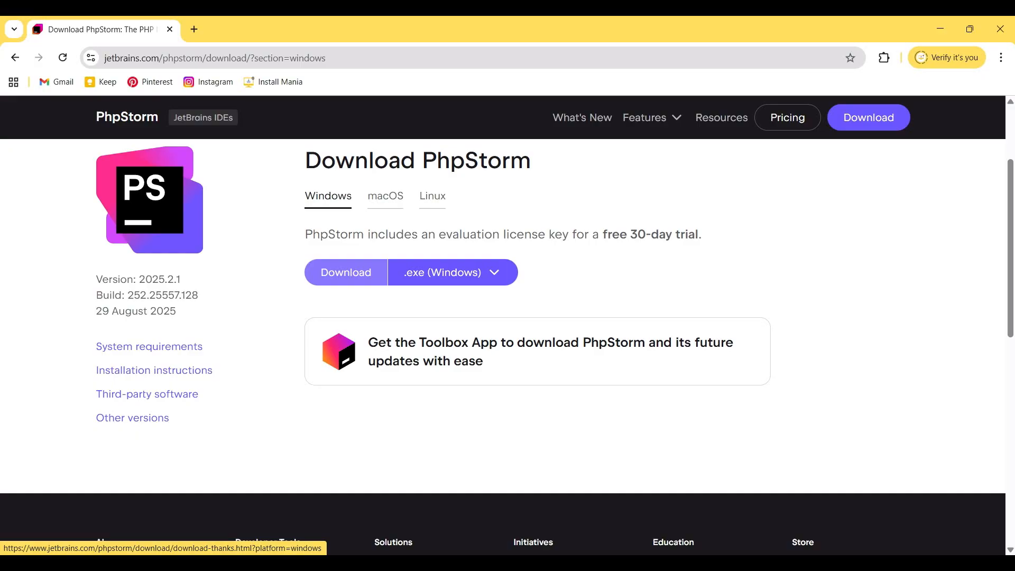
click(346, 272)
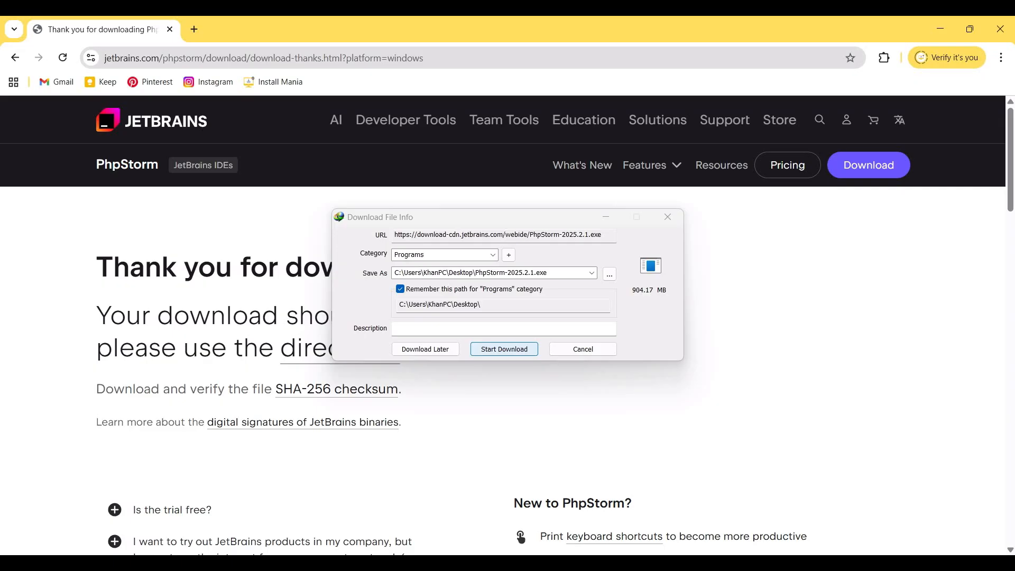
key(Return)
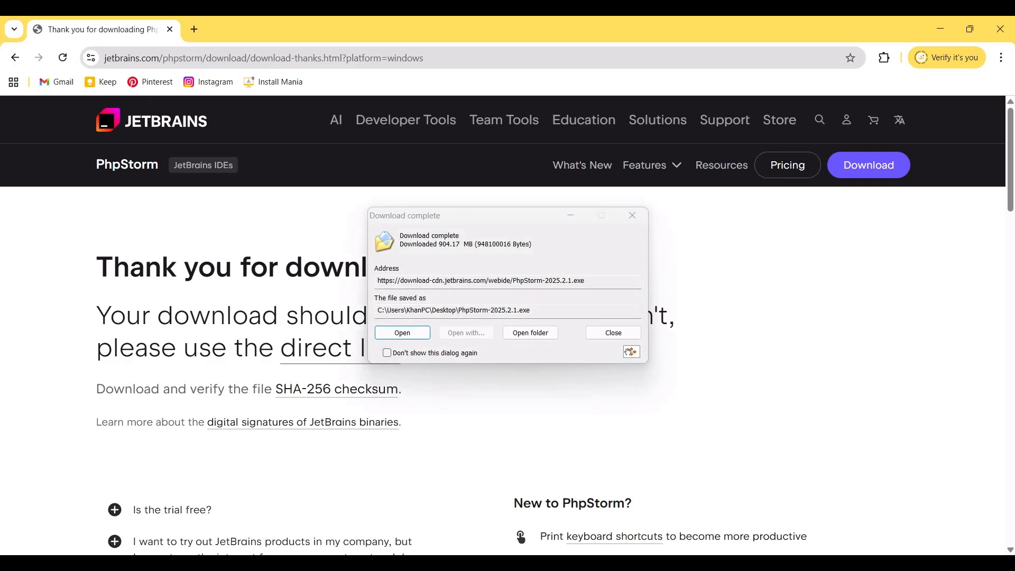
Launch the downloaded PhpStorm-2025.2.1.exe and keep the default destination folder under Program Files
click(393, 334)
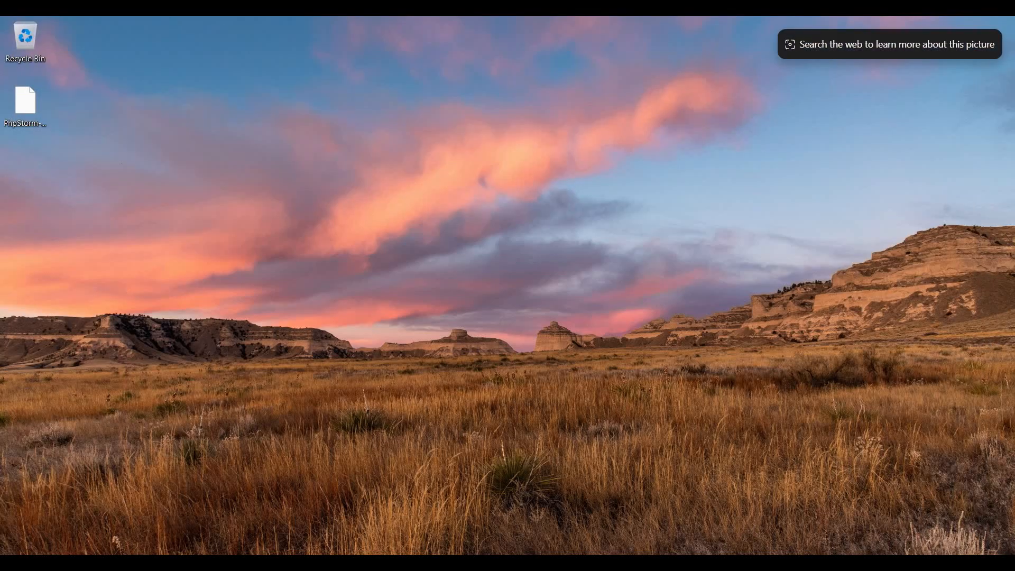
click(941, 29)
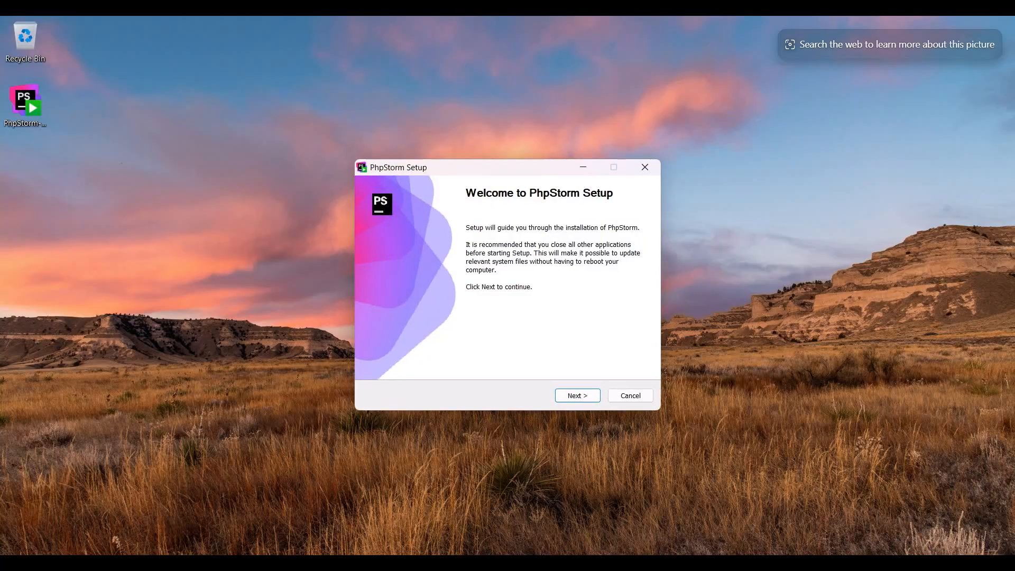
click(578, 395)
click(578, 396)
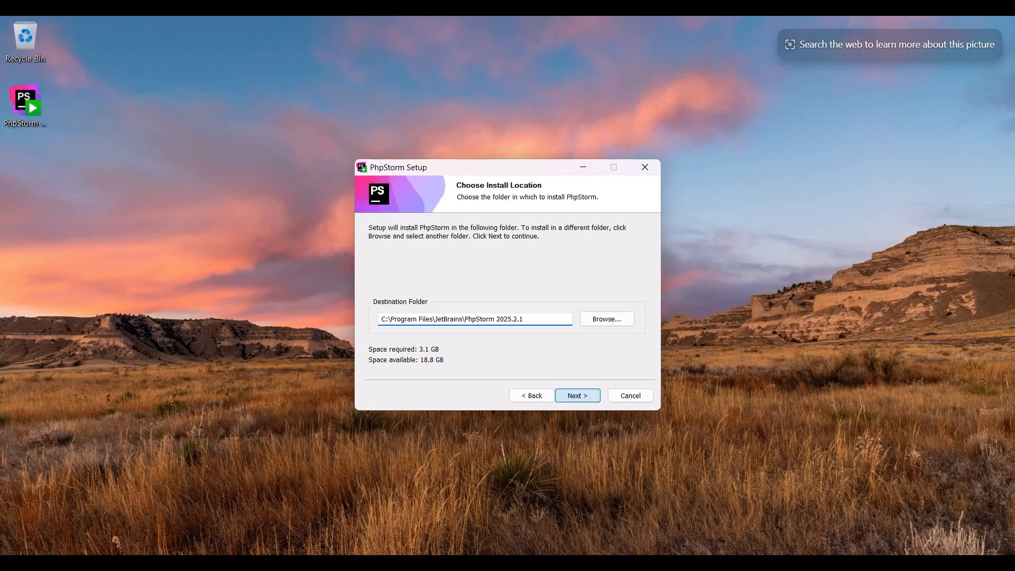
key(Return)
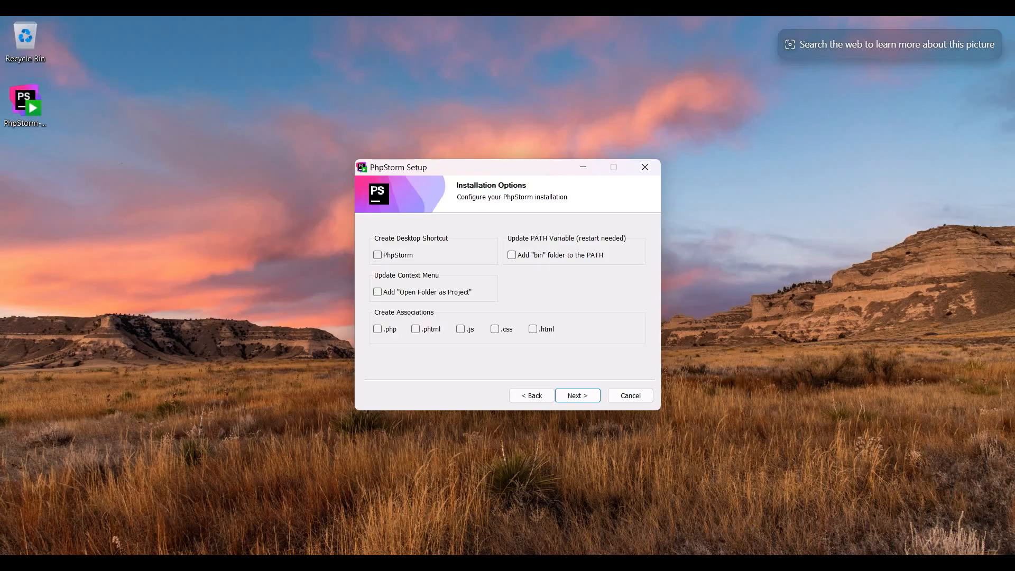
Enable the PhpStorm desktop shortcut, "Open Folder as Project", the "bin" folder in PATH and the .php association
click(377, 255)
click(377, 292)
click(511, 255)
click(378, 328)
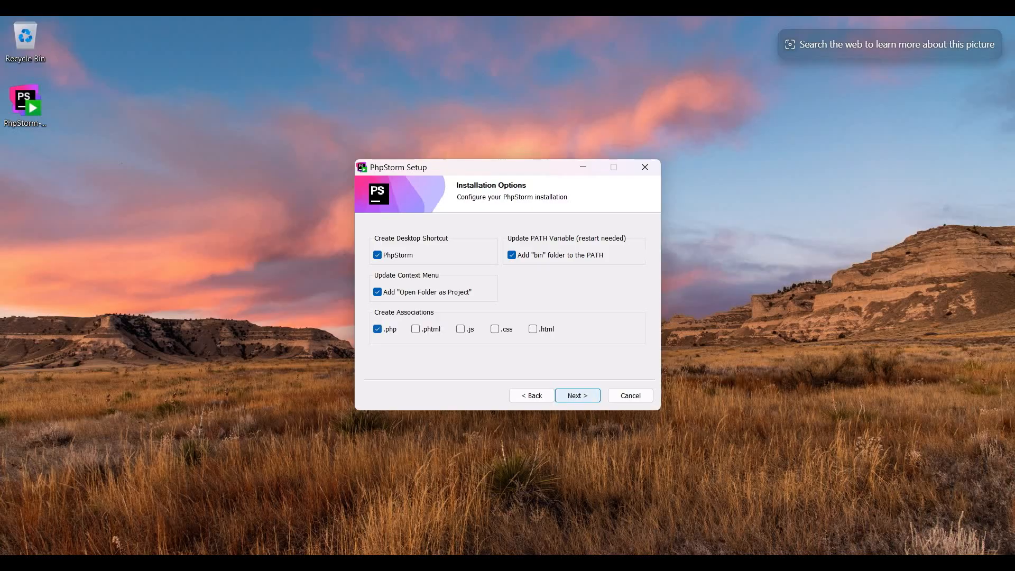
click(577, 395)
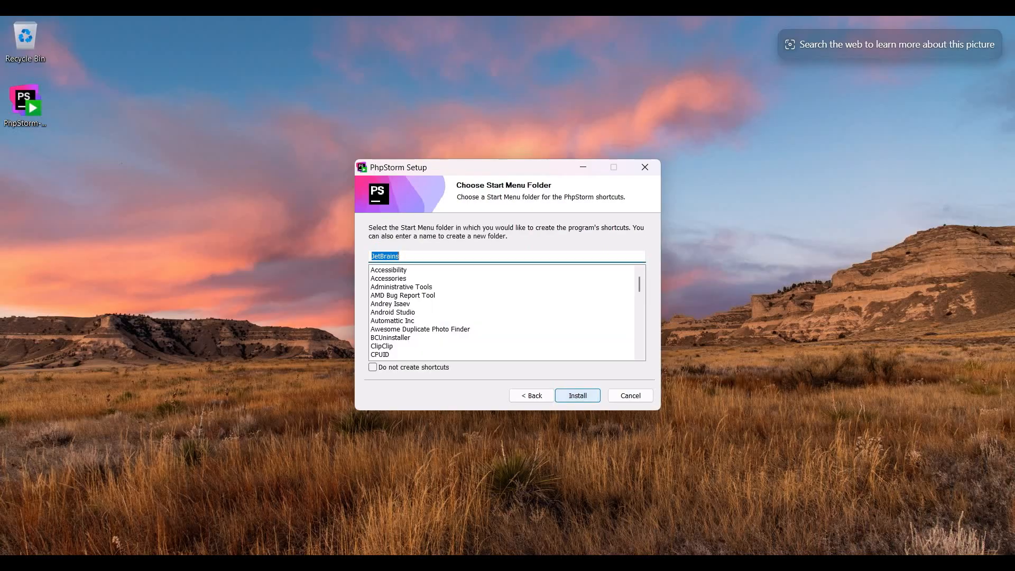
Install PhpStorm with the JetBrains Start Menu folder and finish setup with Run PhpStorm enabled
click(577, 396)
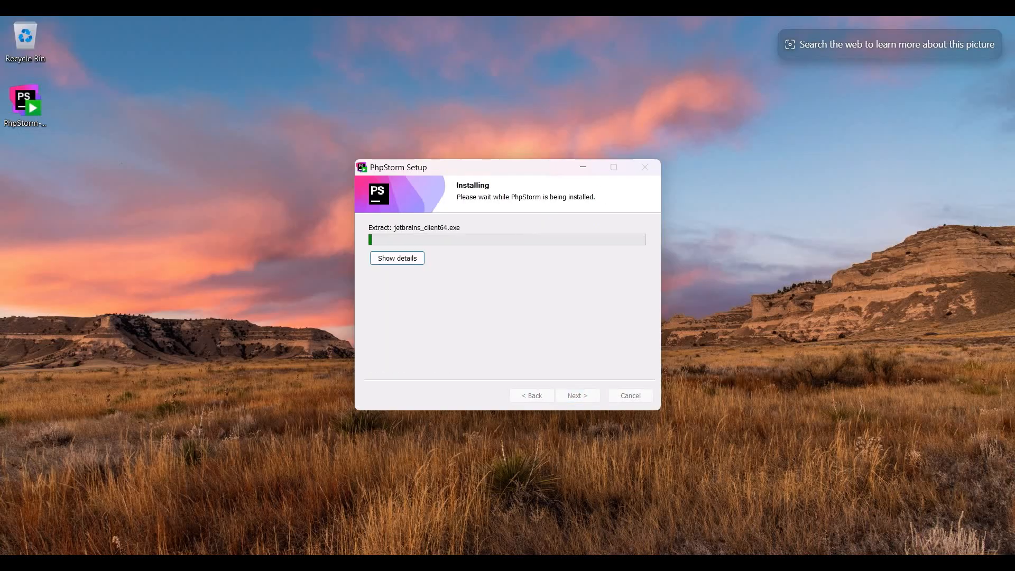
click(397, 258)
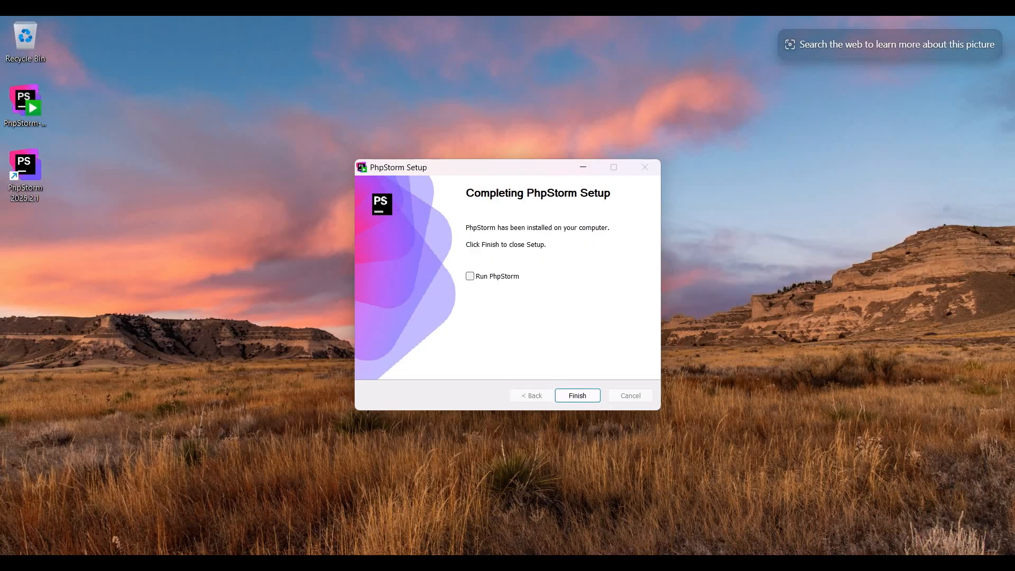
click(470, 275)
key(Return)
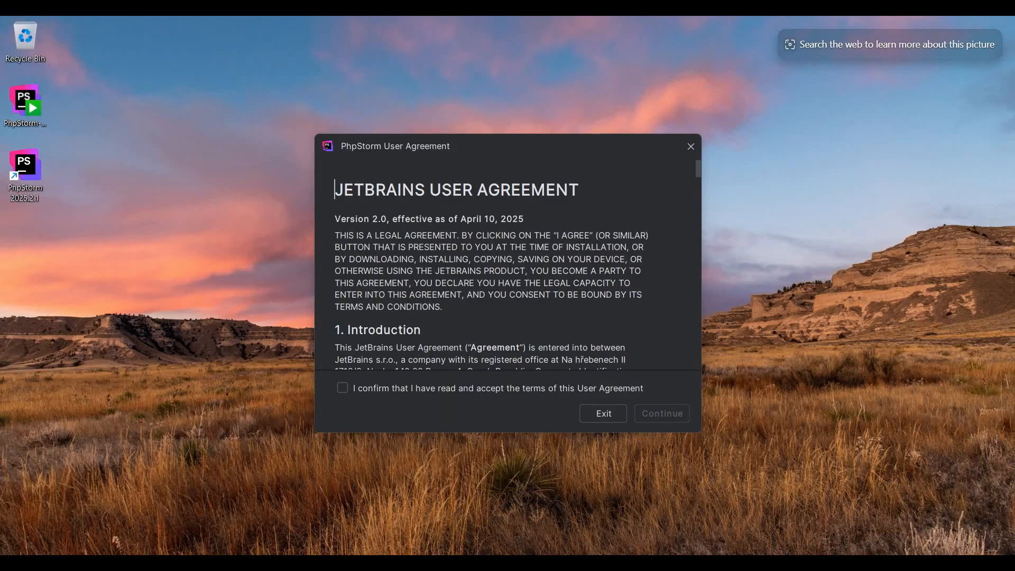
Accept the JetBrains User Agreement and decline sending anonymous statistics
click(342, 388)
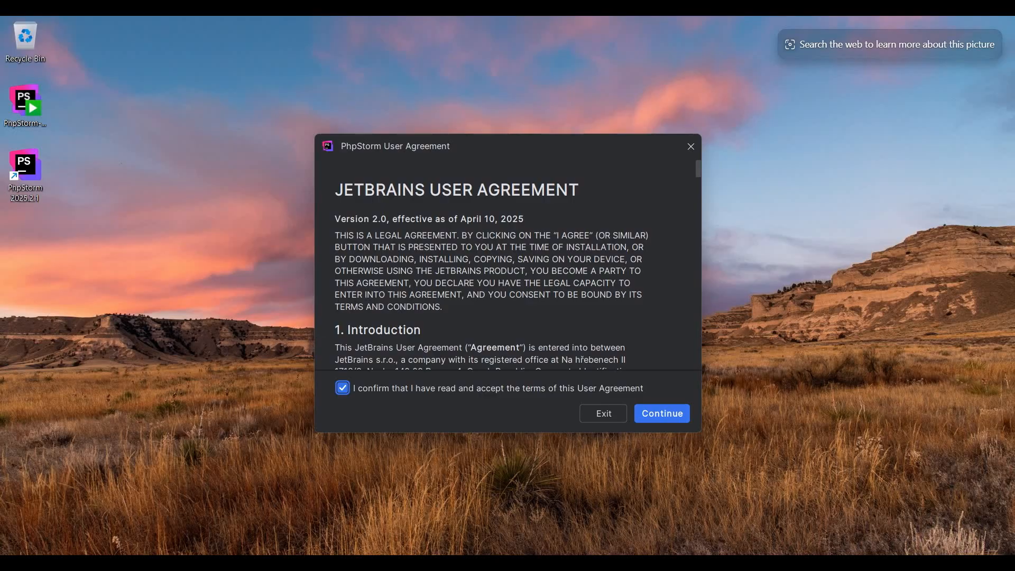
key(Tab)
key(Return)
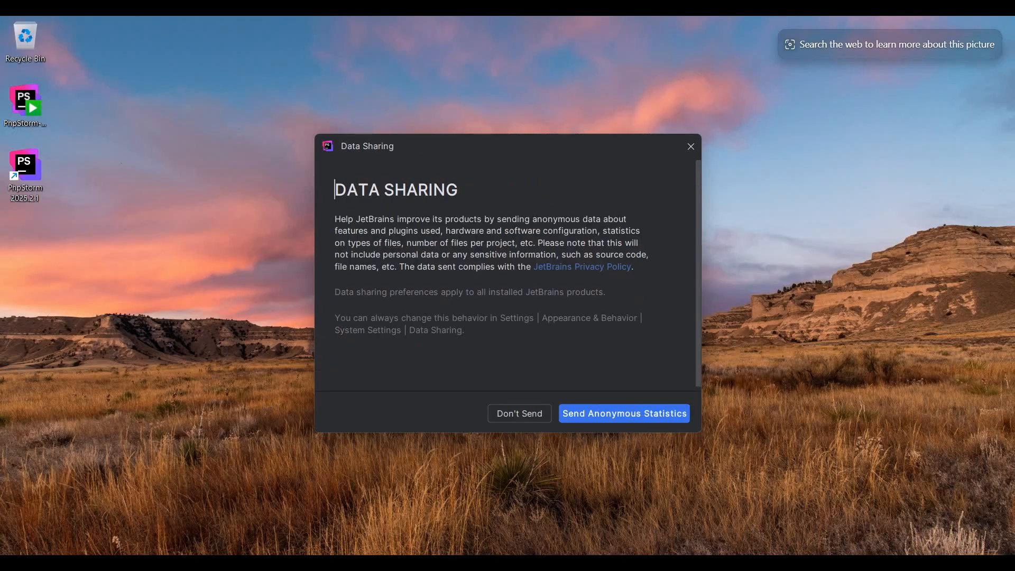
drag(346, 190, 458, 190)
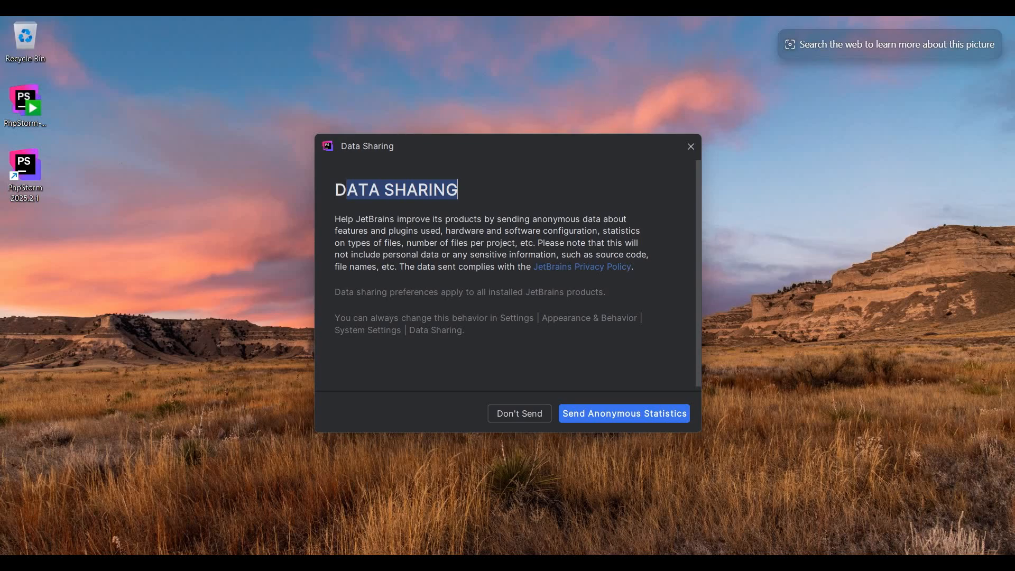
click(519, 414)
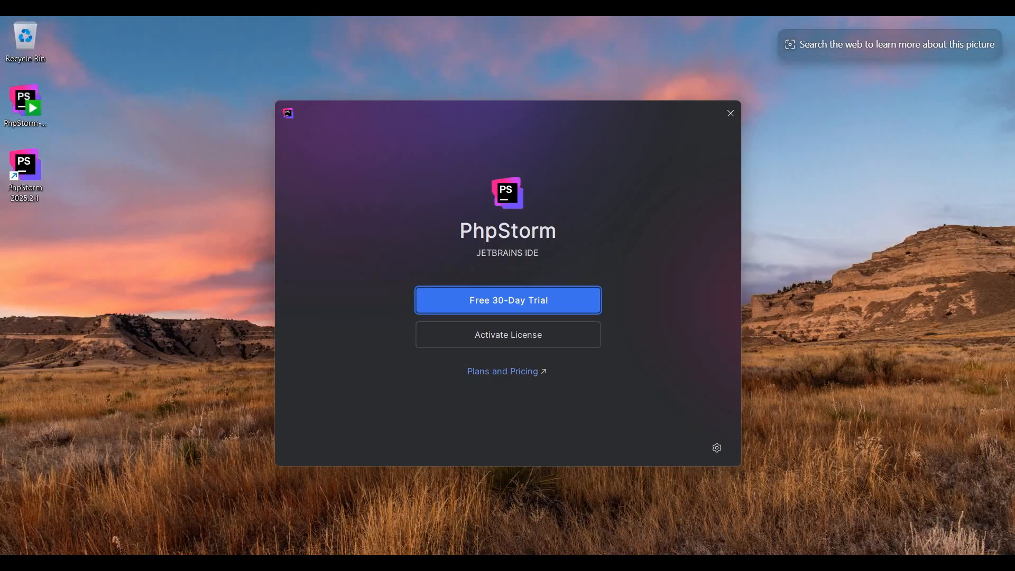
Start the free 30-day trial, get the browser's trial page out of the way and skip importing settings
key(Return)
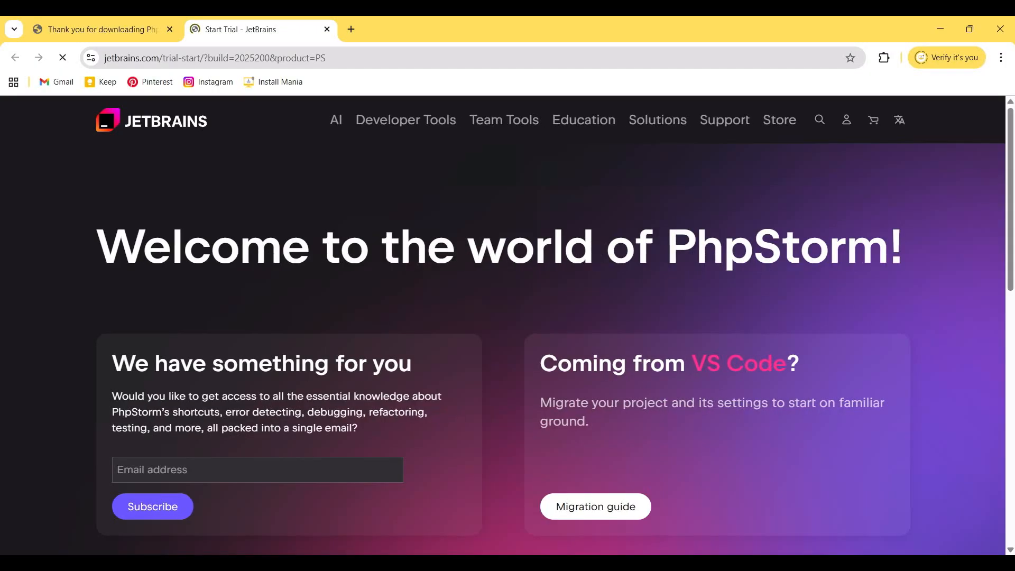
drag(930, 29, 766, 250)
click(765, 250)
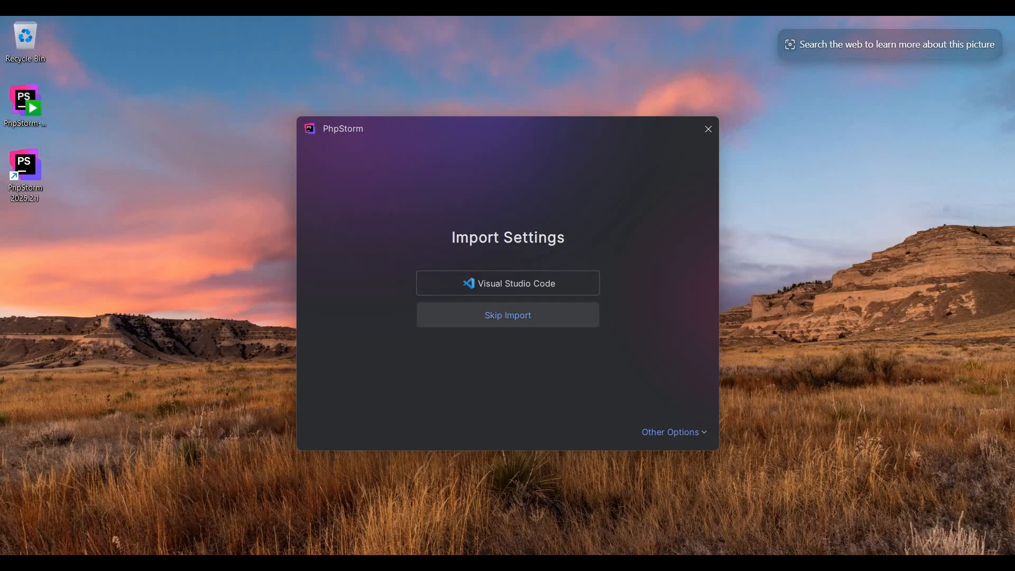
click(507, 315)
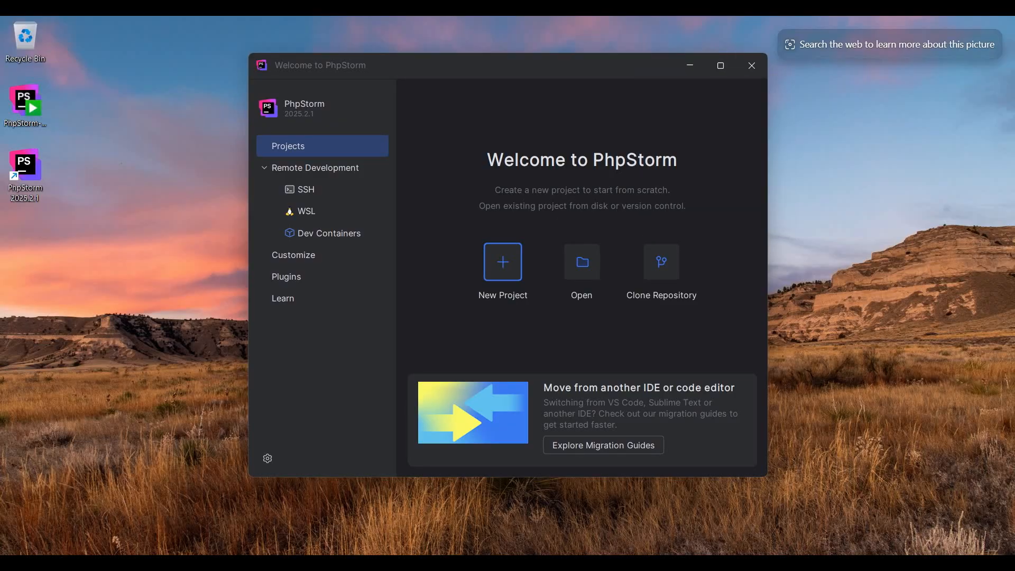
Create a PHP Empty Project named untitled in the default location and dismiss the AI offer and What's New page
key(Return)
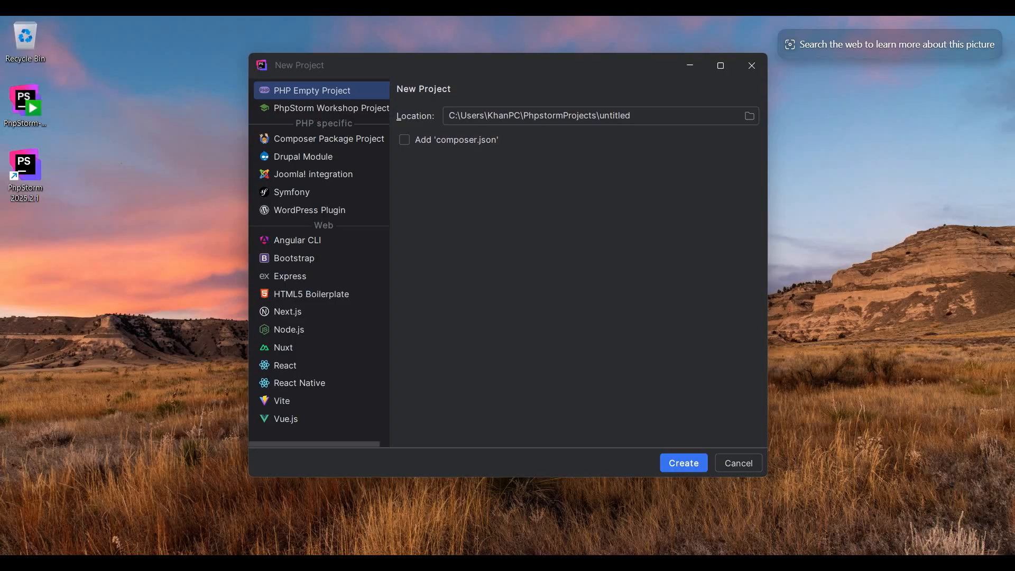
click(684, 463)
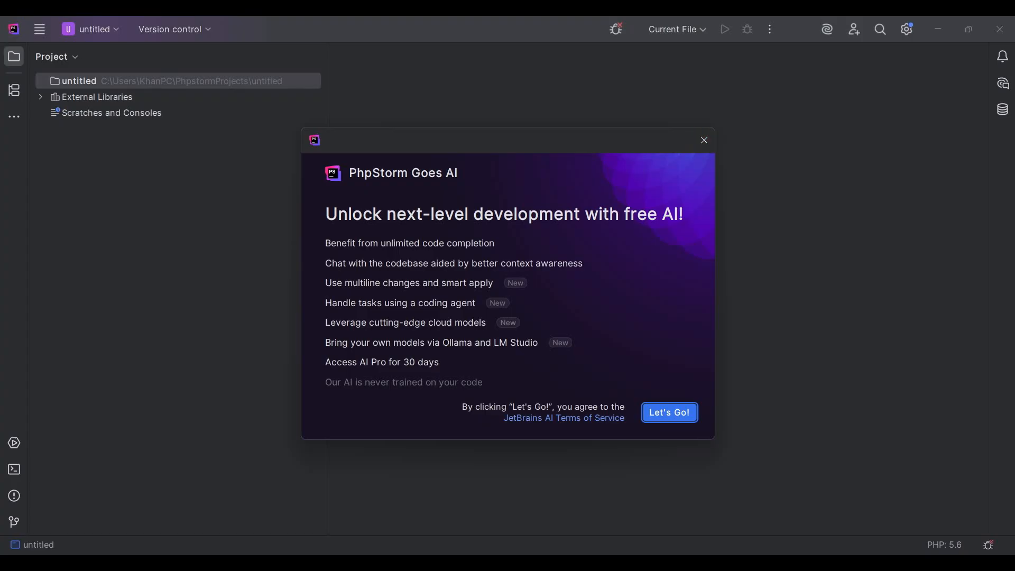
click(704, 140)
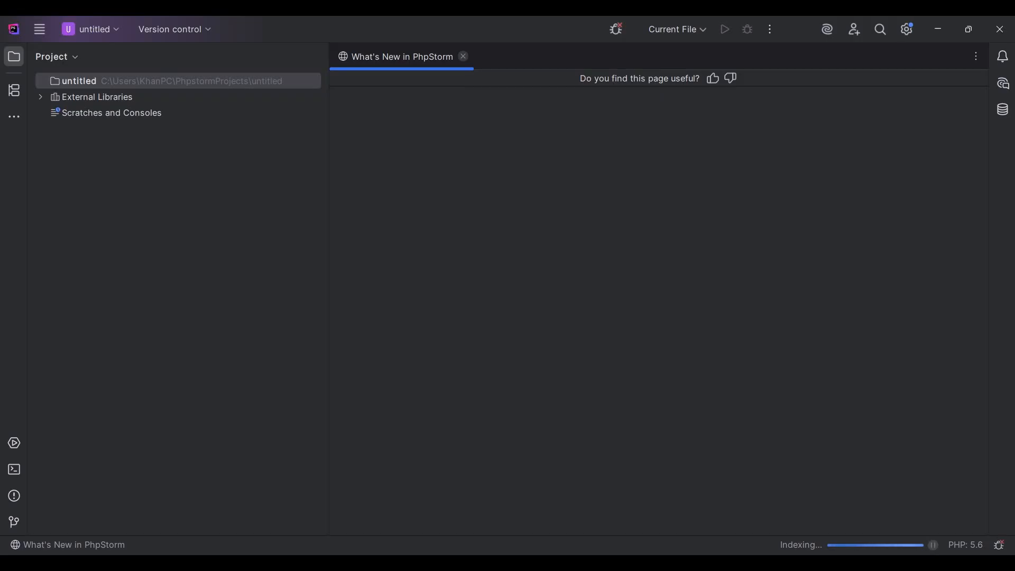
click(463, 56)
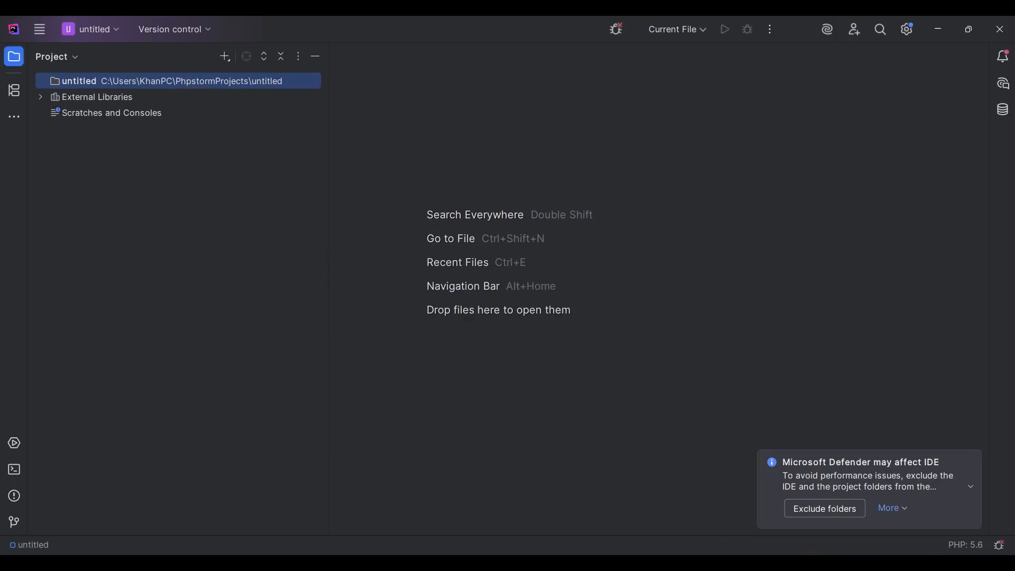
Add a new PHP file named index.php to the untitled project
right_click(86, 81)
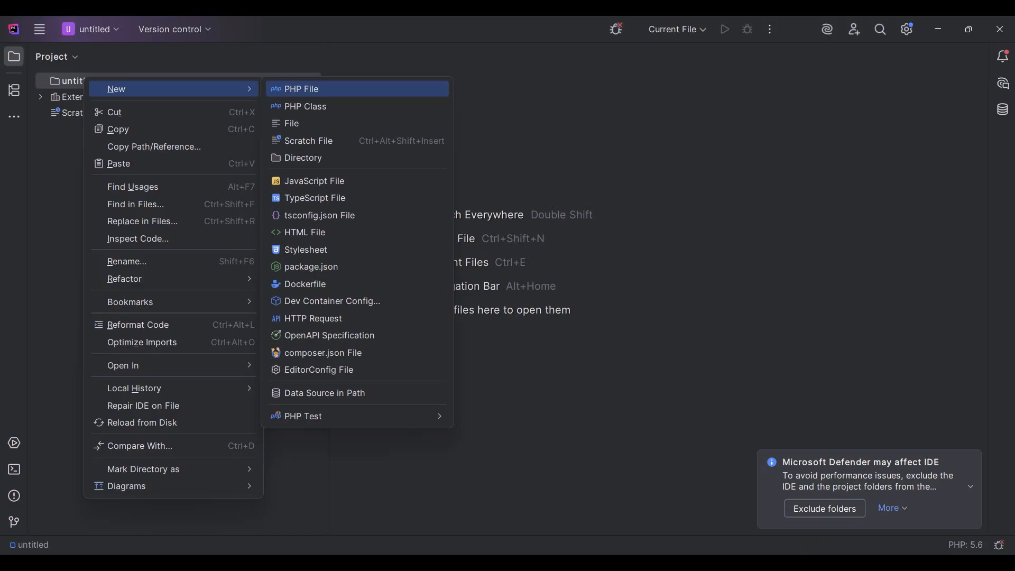
key(Return)
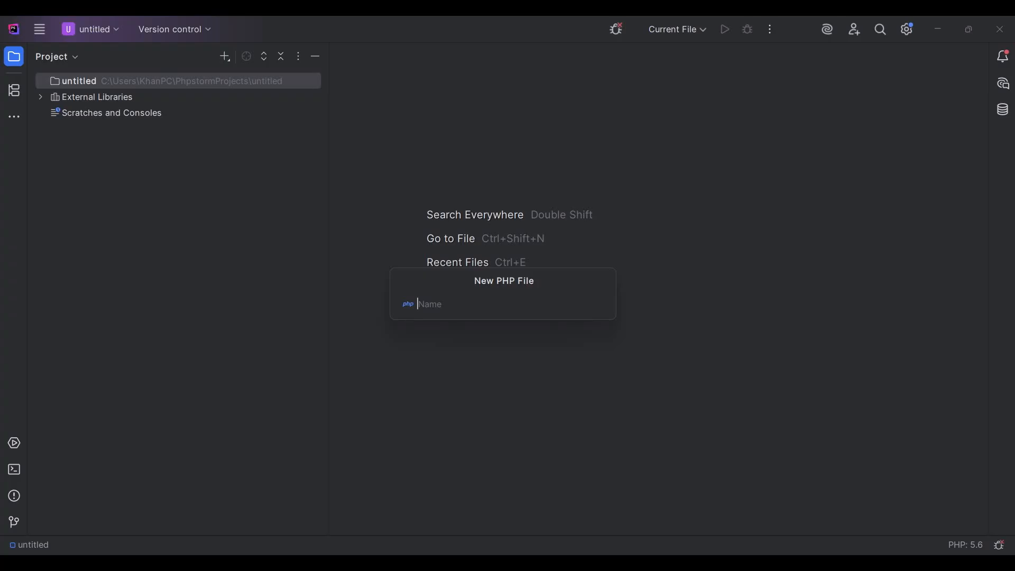
text(index.php)
key(Return)
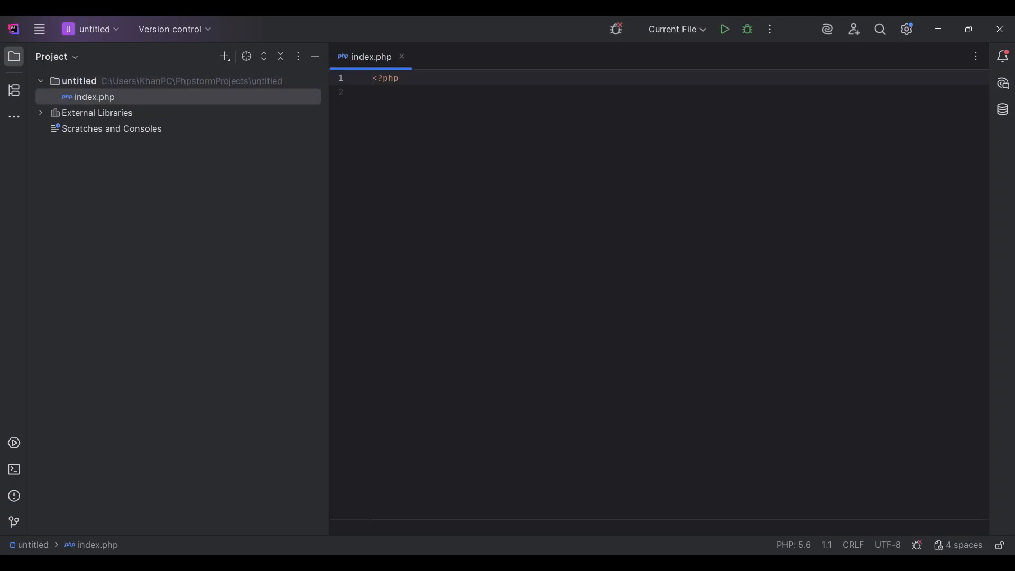
Add the line echo "Hello world!"; below the opening PHP tag in index.php and save the file
click(373, 92)
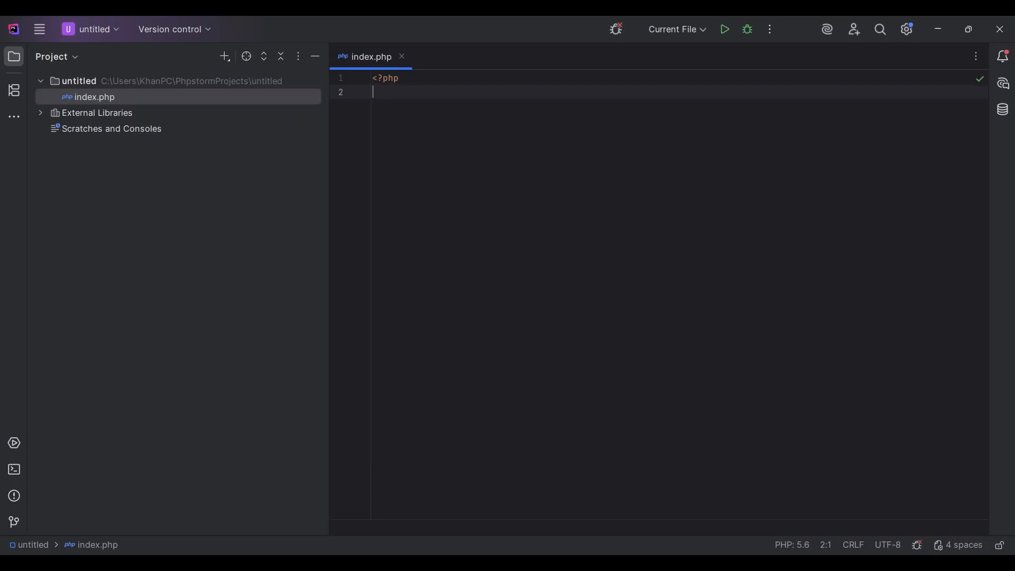
text(echo "Hello world)
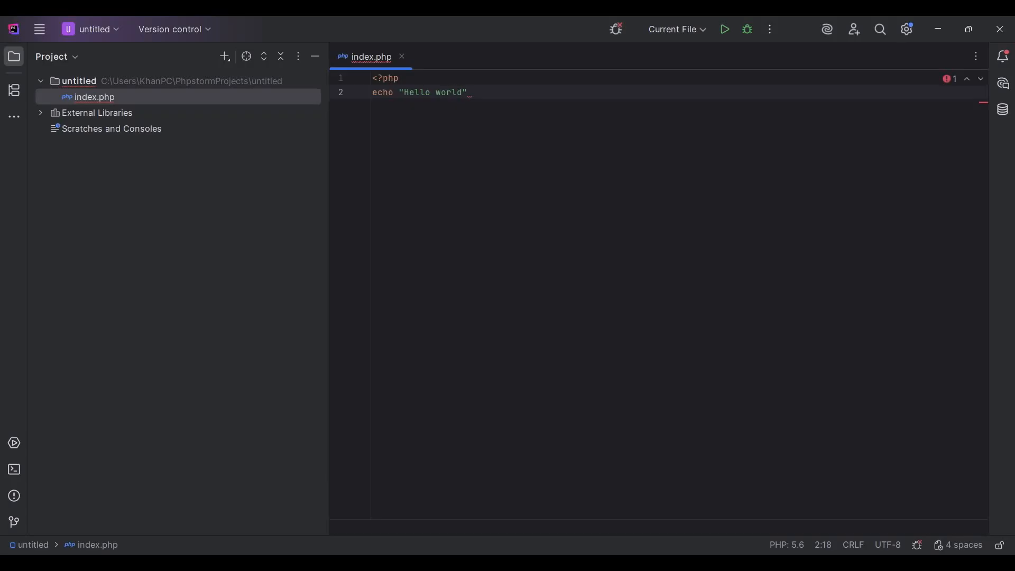
text(!";)
key(ctrl+s)
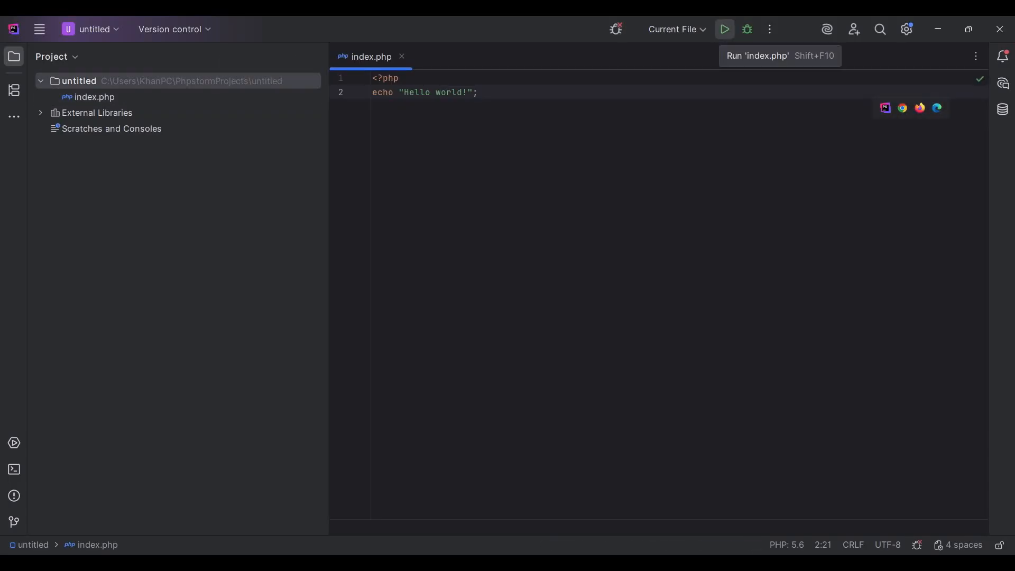
Run index.php as a PHP script to check its console output, and minimize the IDE window
click(725, 30)
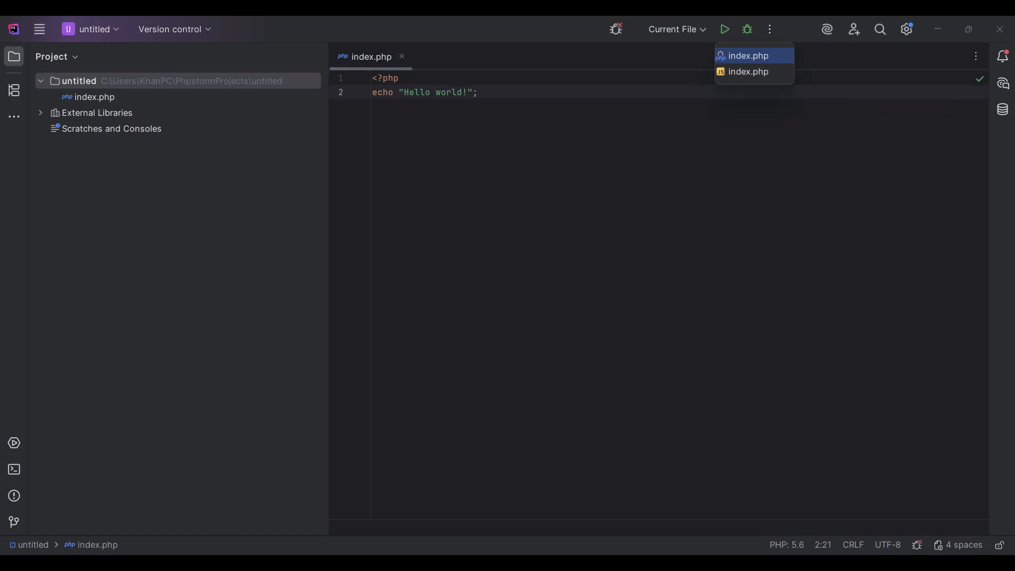
key(Return)
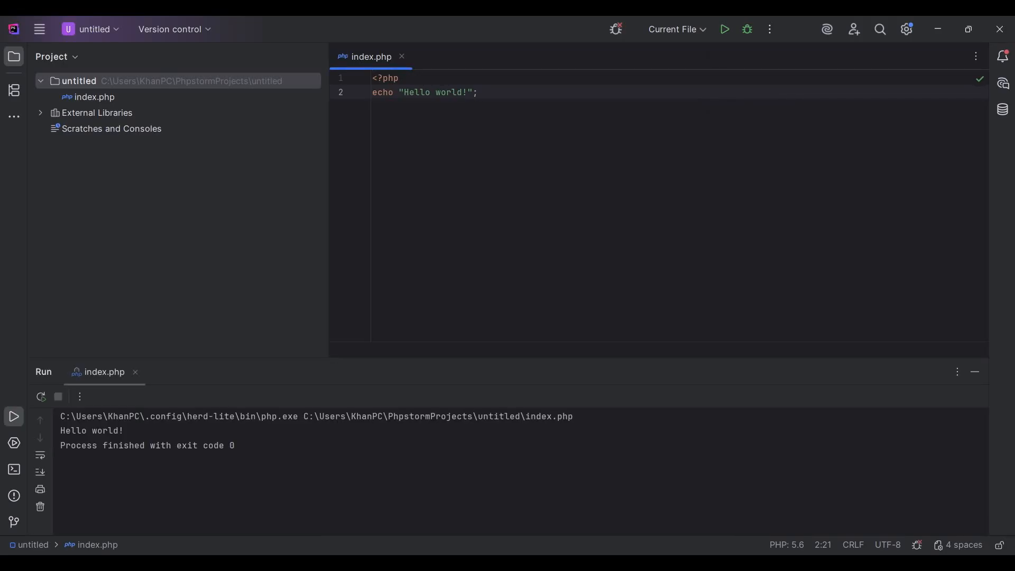
drag(61, 431, 124, 430)
click(70, 430)
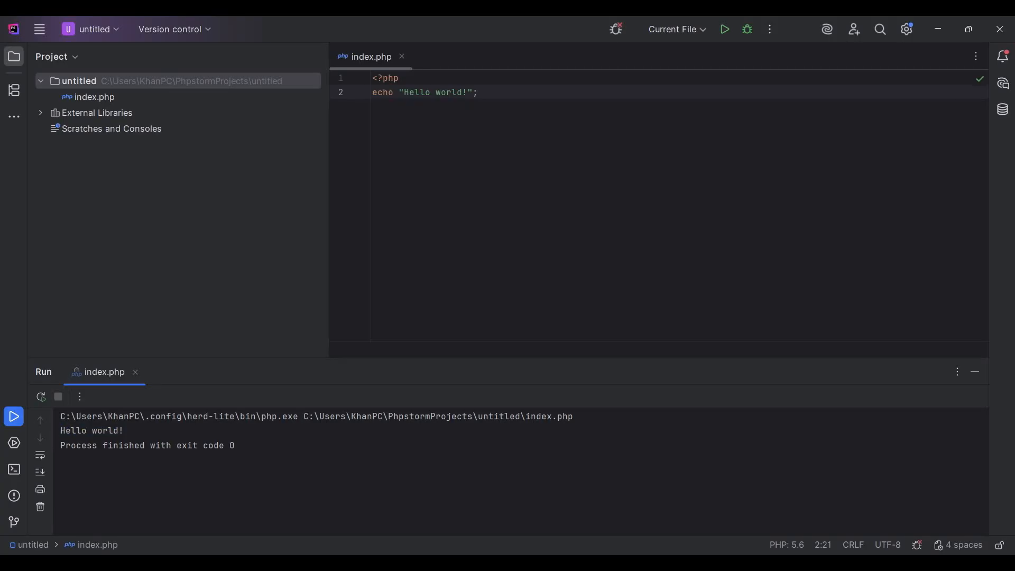
drag(66, 430, 118, 445)
click(124, 431)
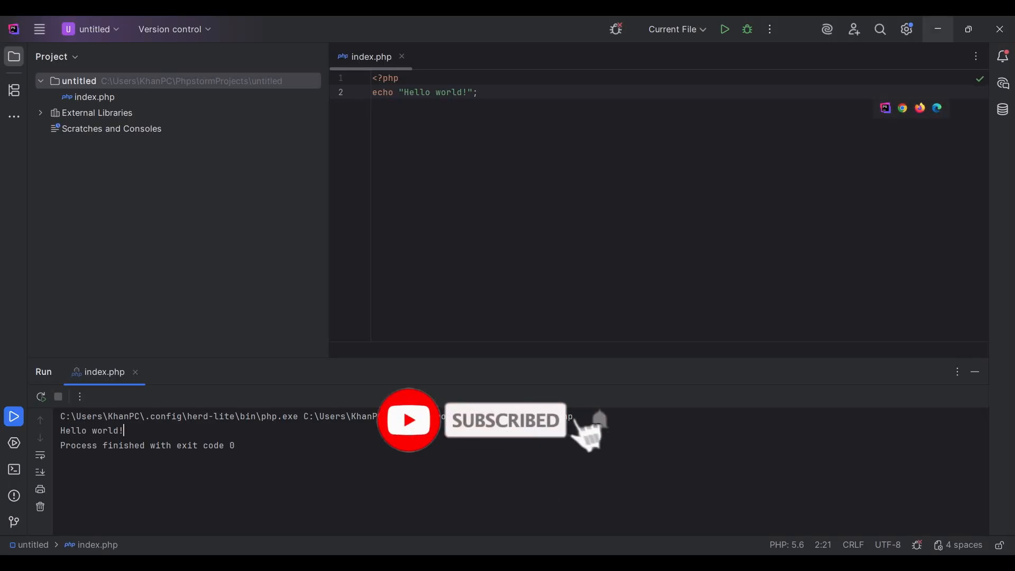
click(938, 29)
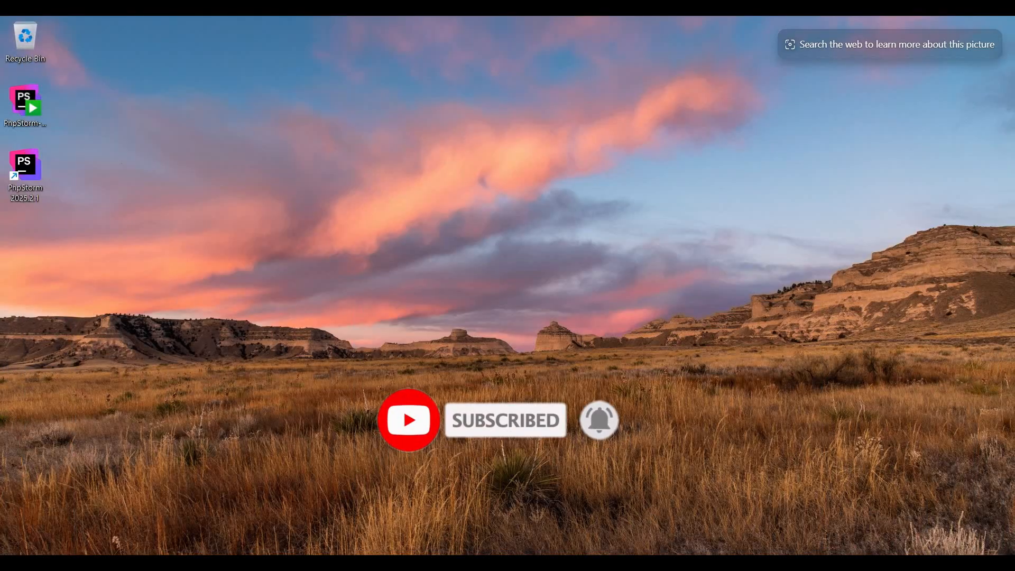